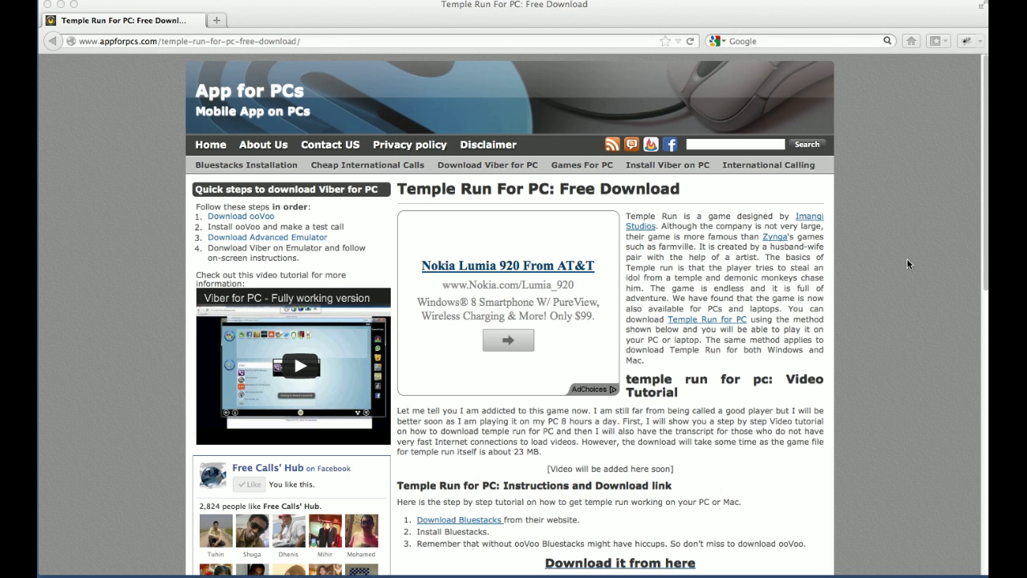
left_click(903, 282)
scroll(903, 282, "down", 2)
scroll(903, 282, "down", 2)
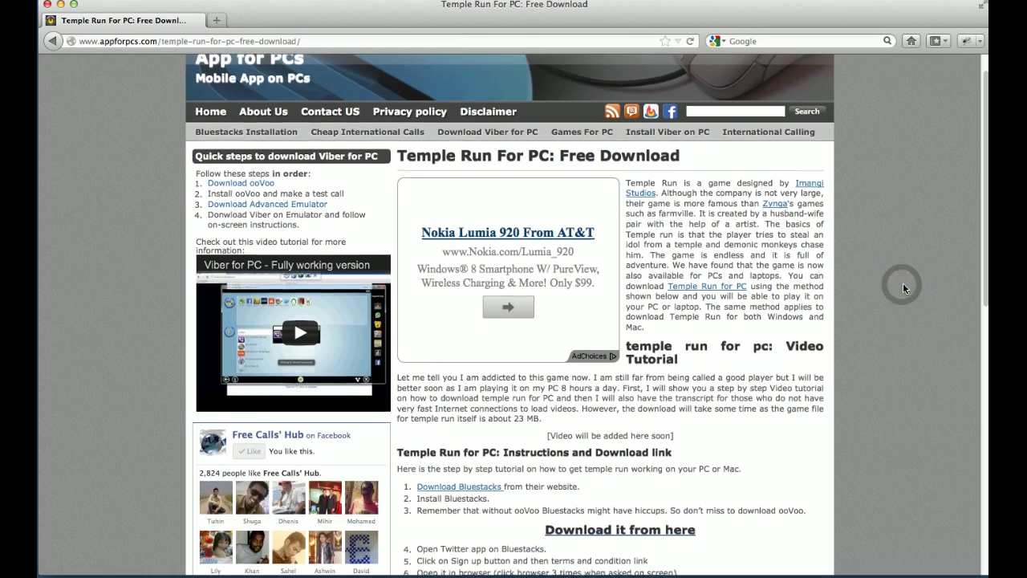
scroll(903, 282, "down", 7)
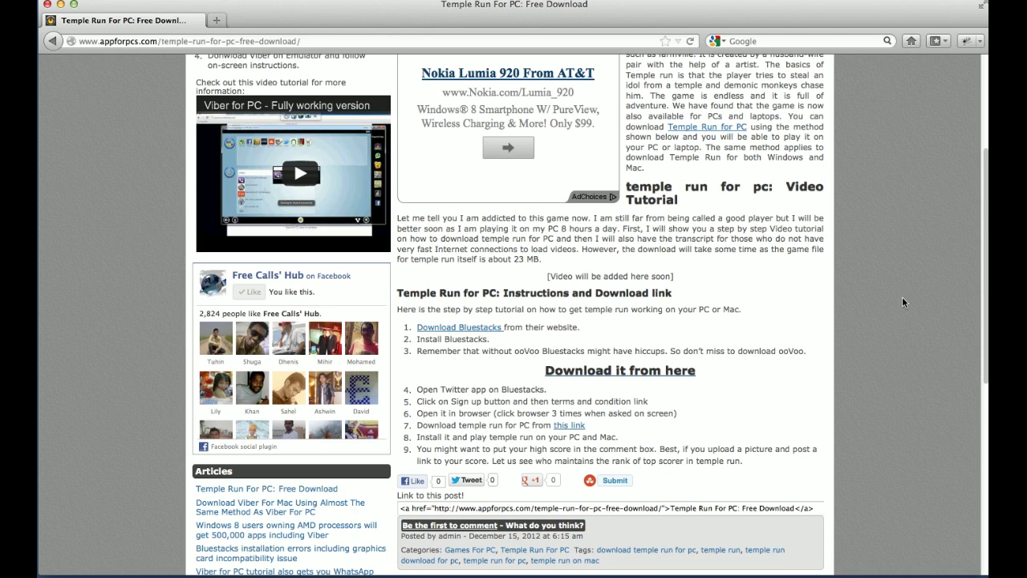
scroll(723, 313, "up", 11)
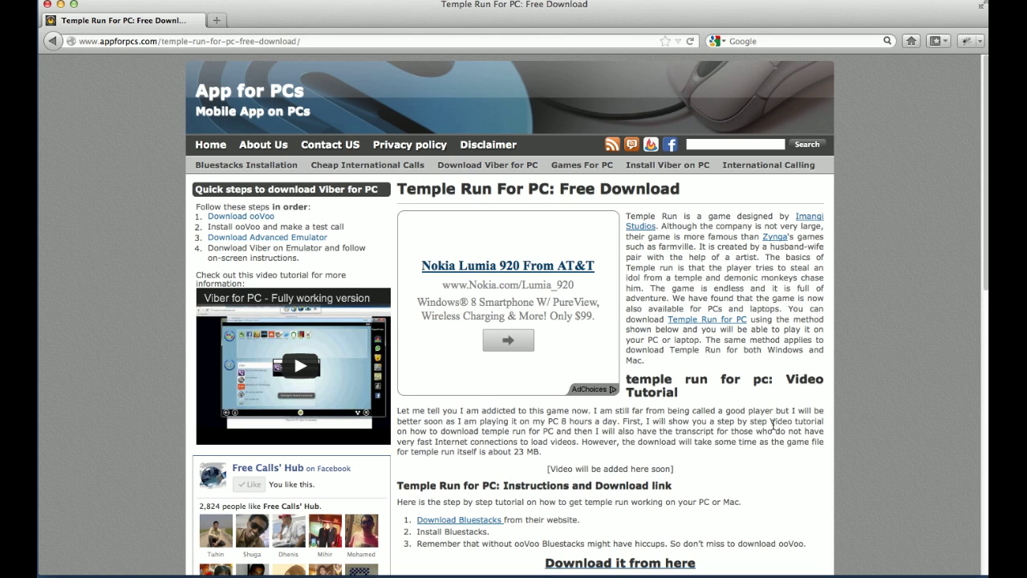
scroll(739, 426, "down", 1)
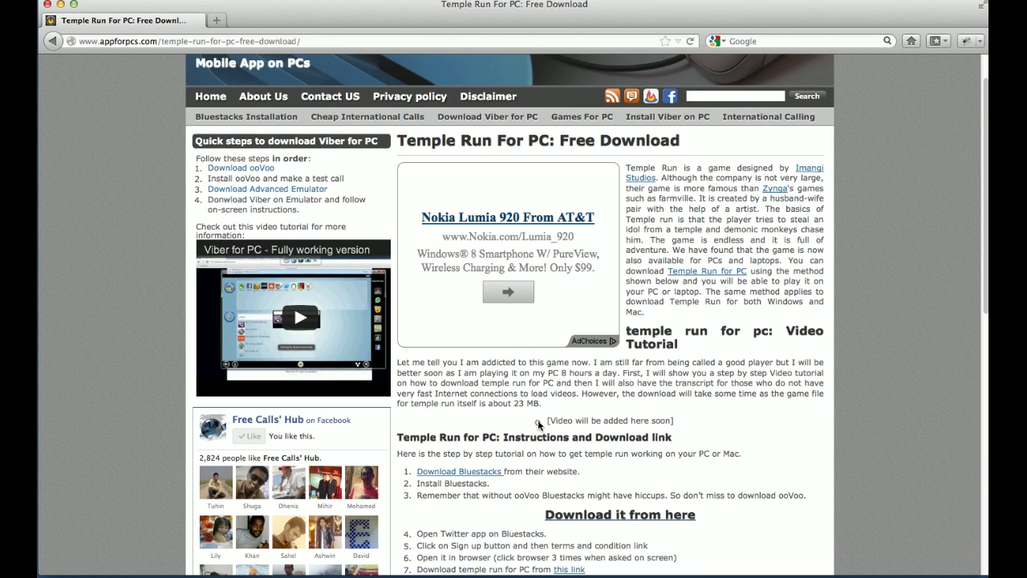
left_click(715, 423)
scroll(763, 417, "down", 4)
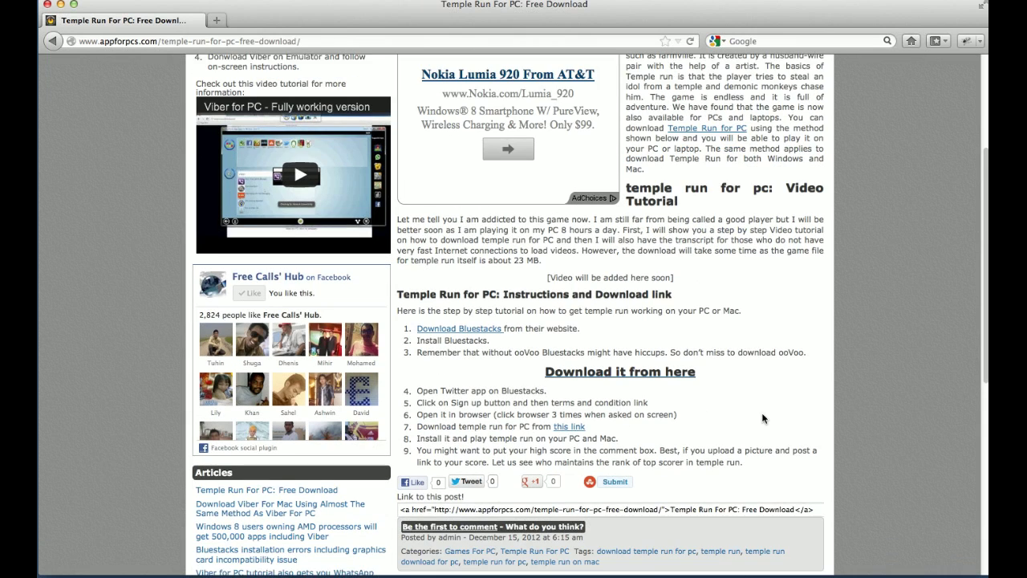
scroll(759, 421, "up", 2)
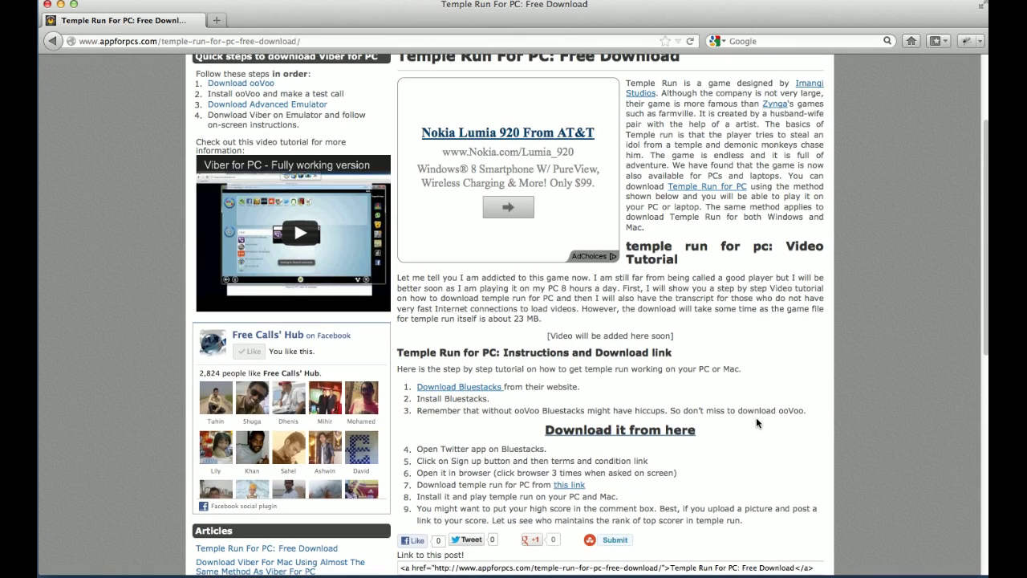
scroll(756, 417, "up", 1)
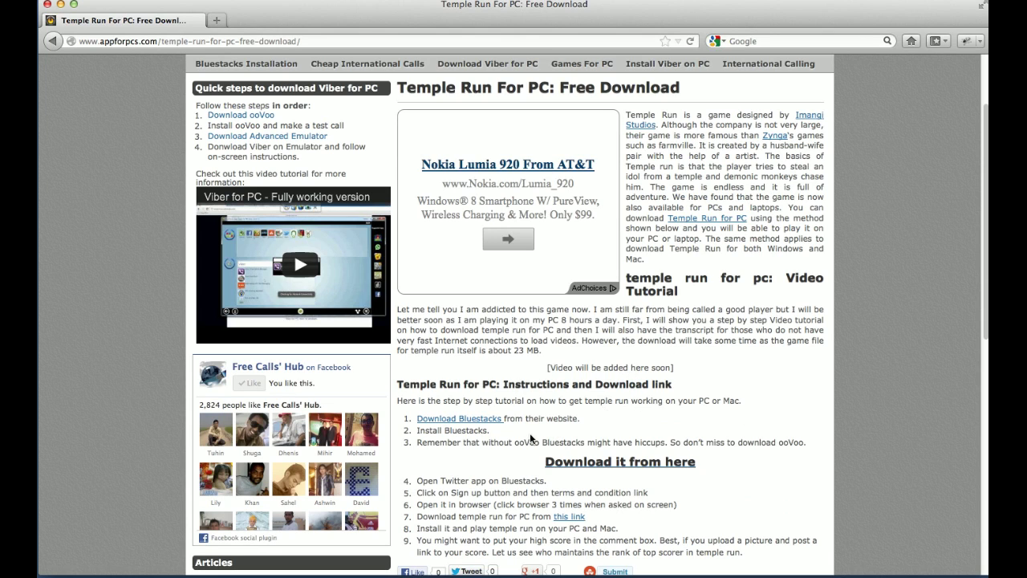
left_click(433, 426)
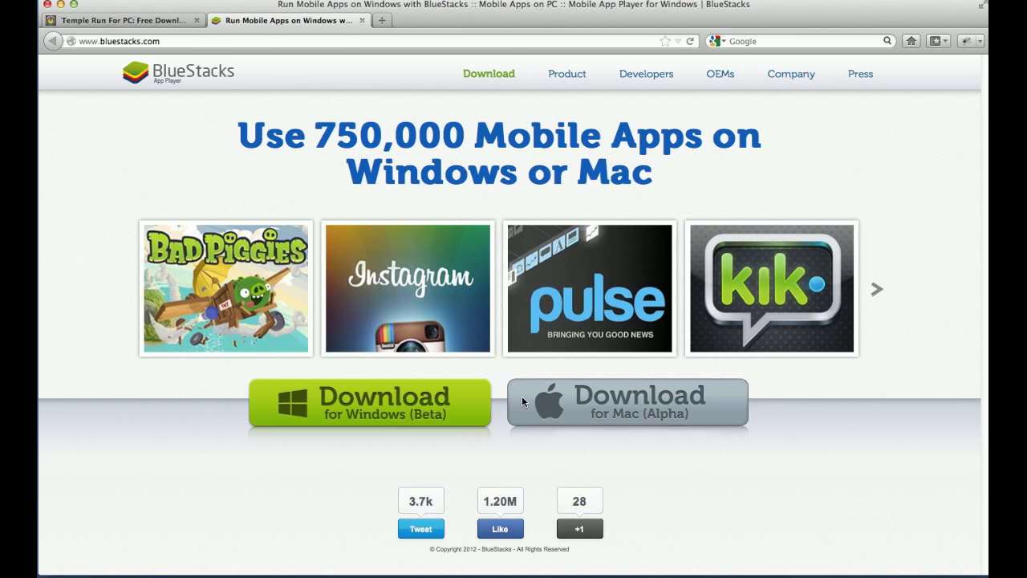
left_click(362, 22)
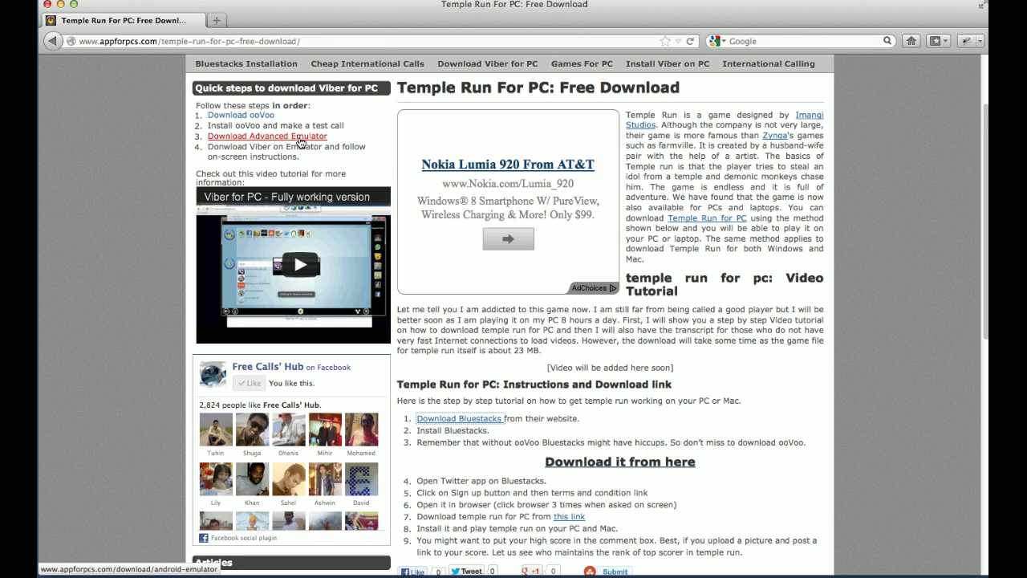
left_click(770, 430)
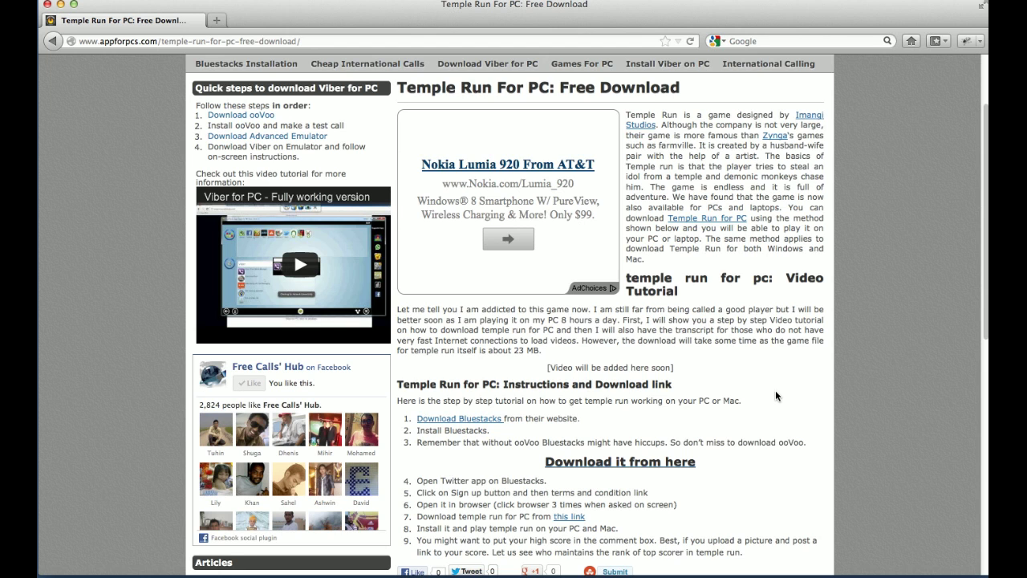
scroll(775, 390, "up", 2)
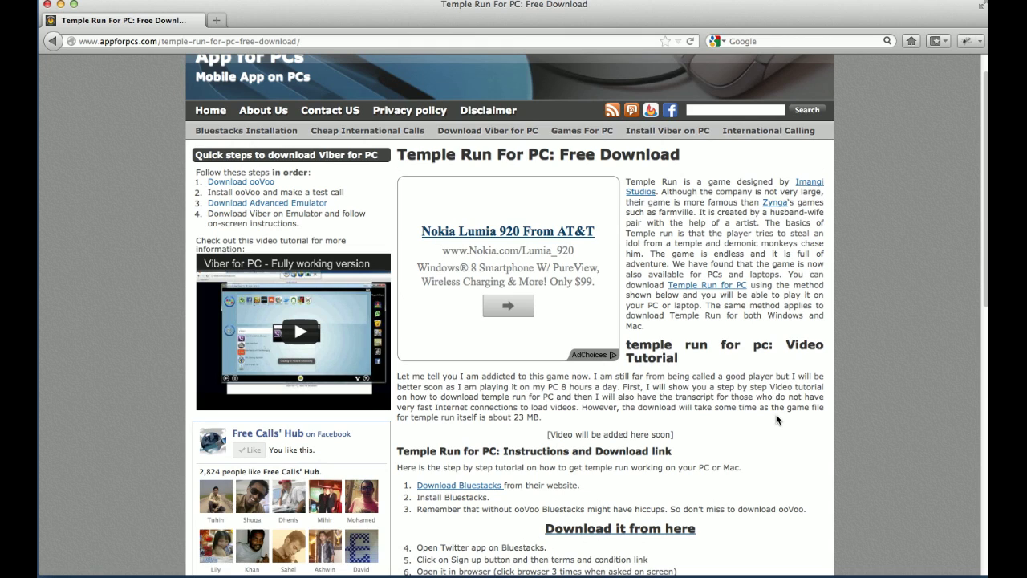
mouse_move(783, 562)
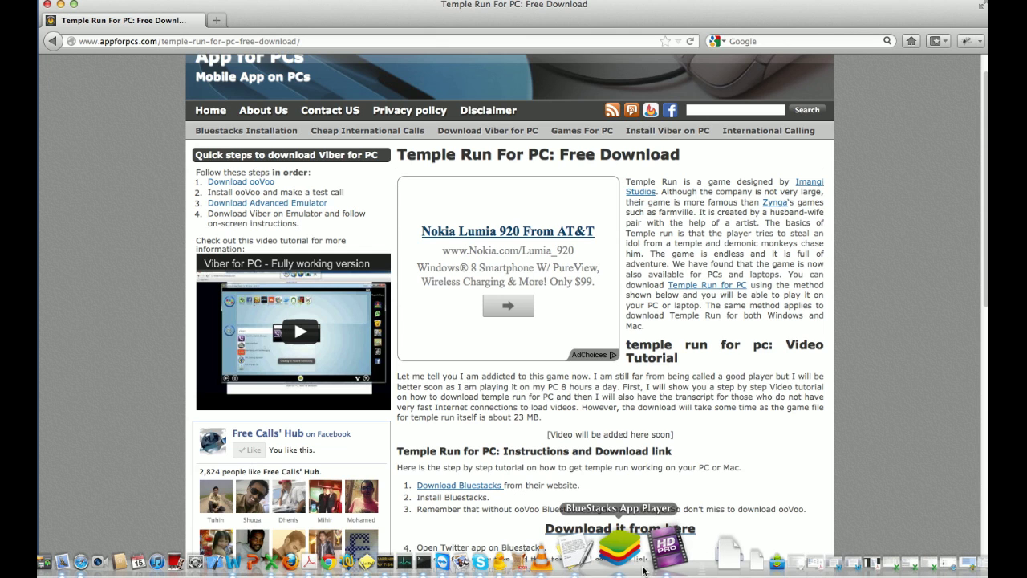
left_click(719, 559)
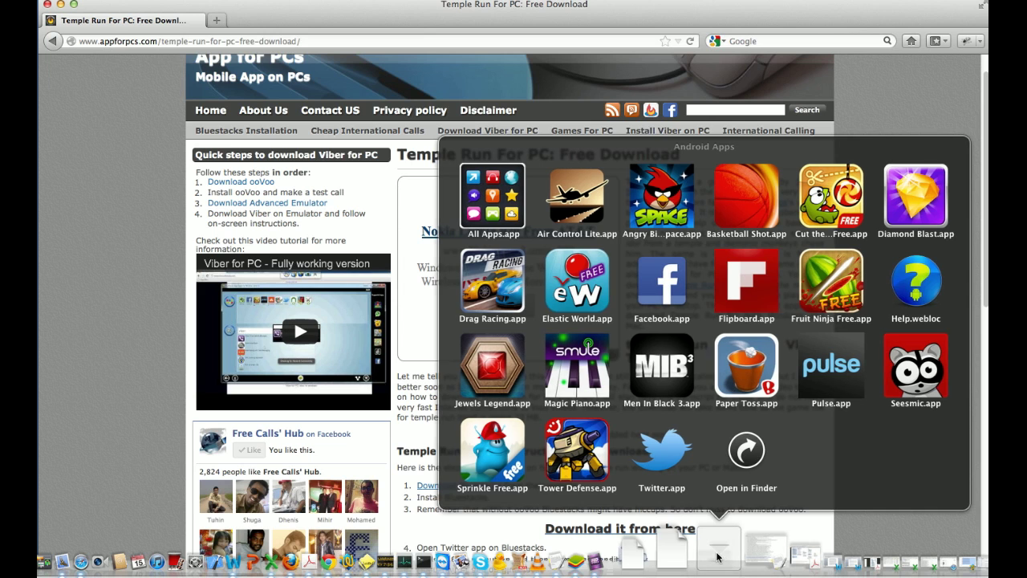
left_click(407, 439)
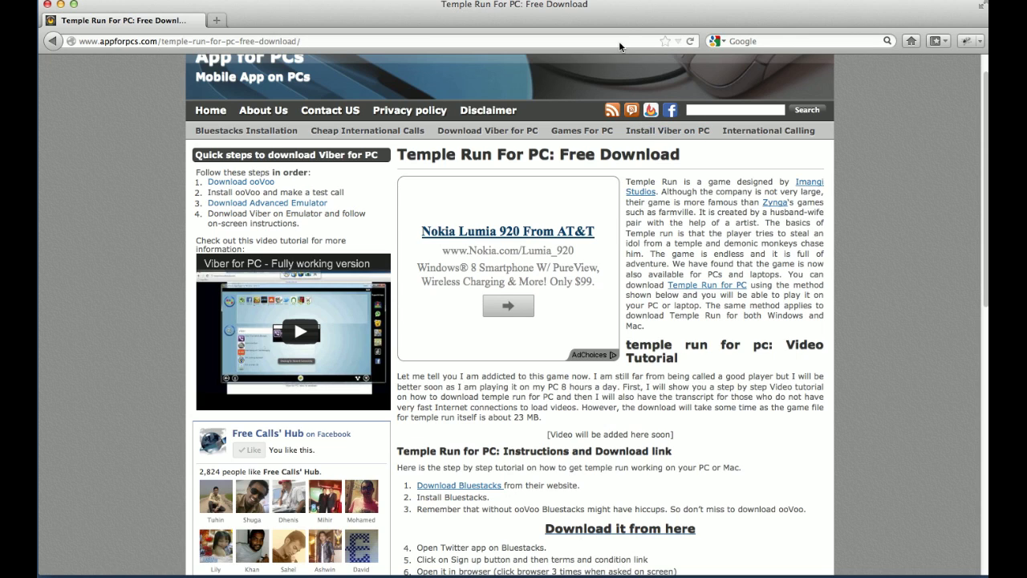
left_click(771, 366)
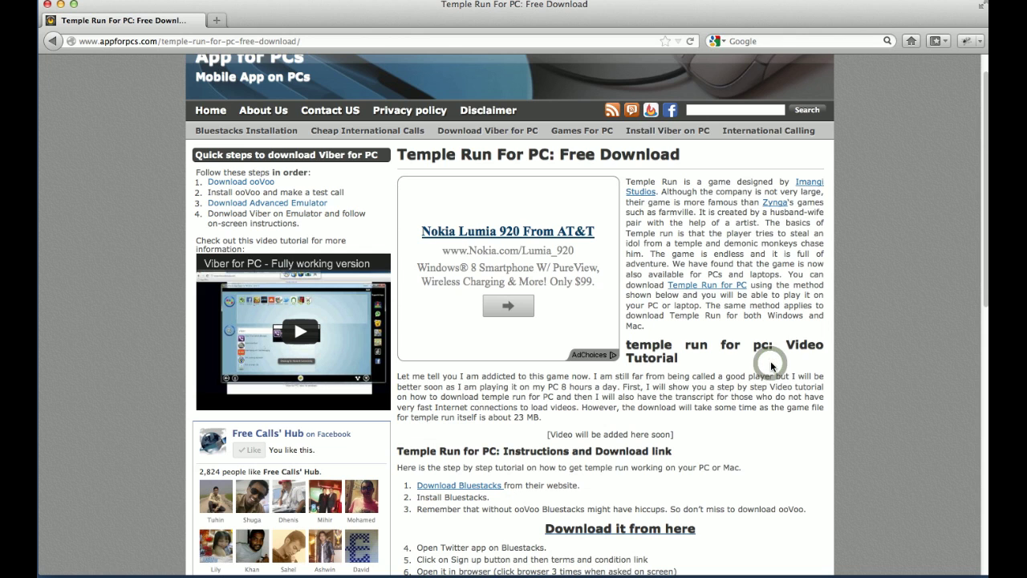
scroll(770, 365, "down", 1)
scroll(771, 365, "down", 3)
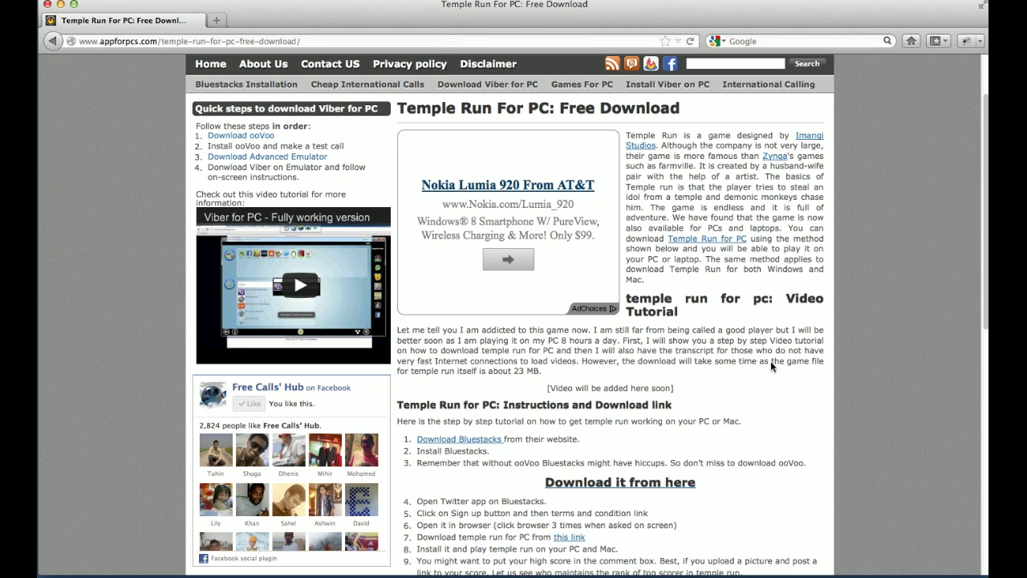
Open ooVoo's free download page from the article, close it, and scroll to the Temple Run instructions.
left_click(800, 419)
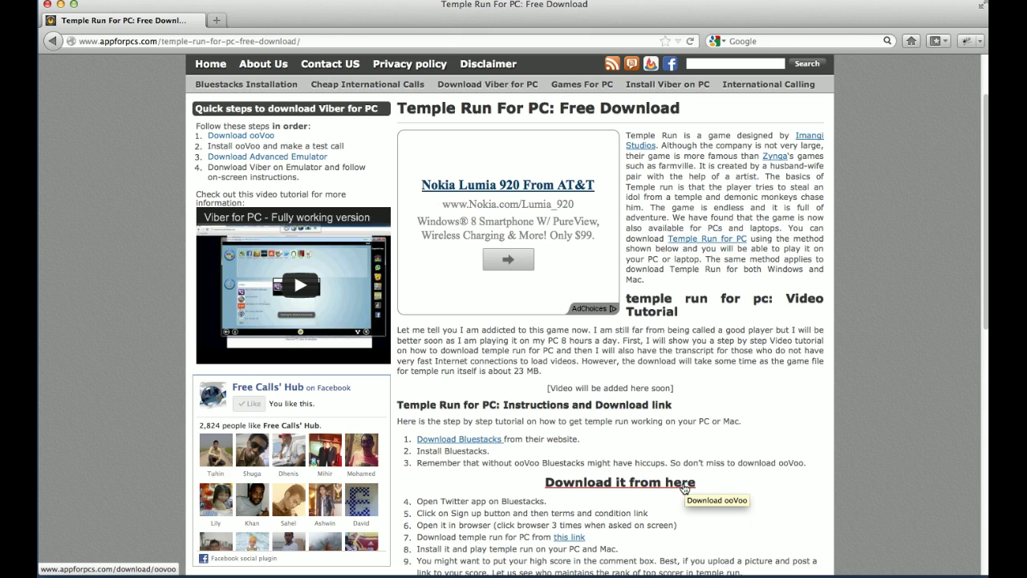
left_click(725, 494)
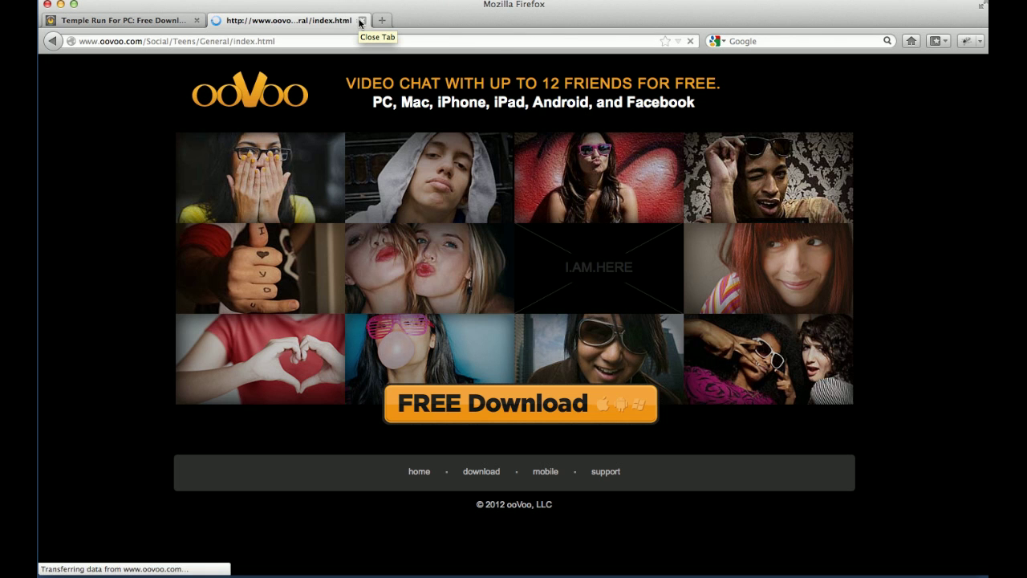
left_click(361, 21)
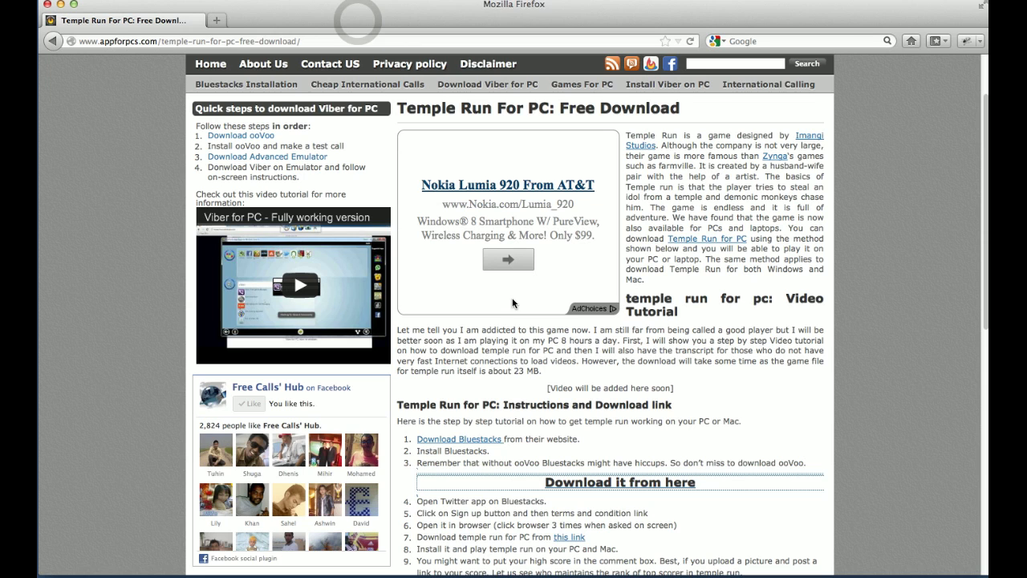
scroll(664, 430, "down", 2)
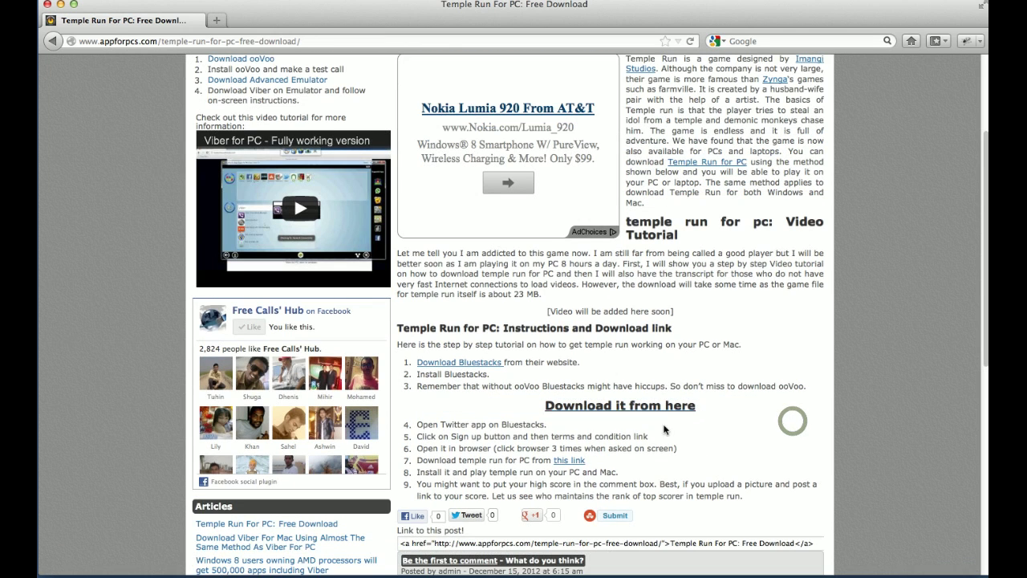
Launch Twitter.app from the Dock's Android Apps stack, bringing up BlueStacks App Player.
left_click(455, 437)
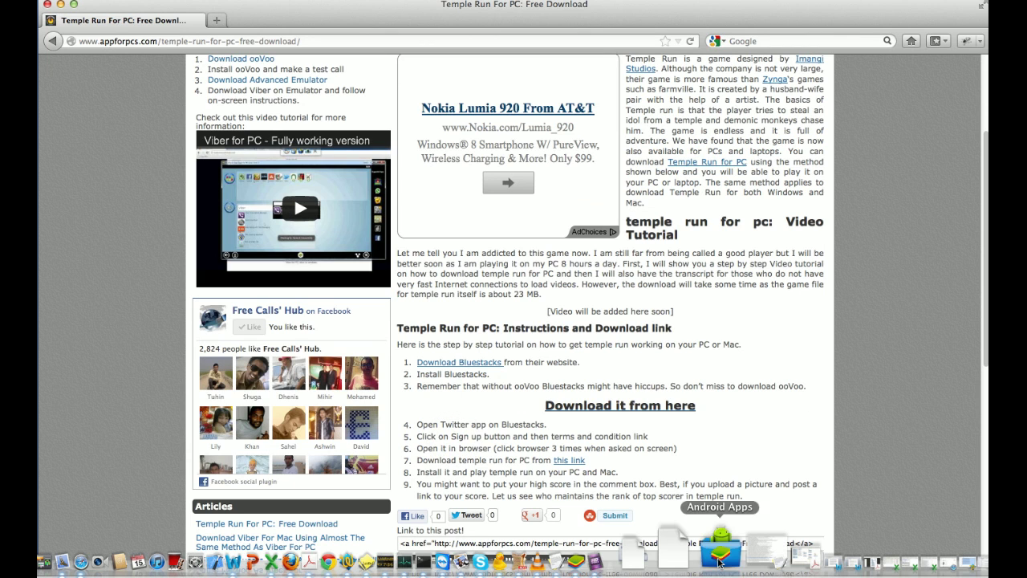
left_click(719, 563)
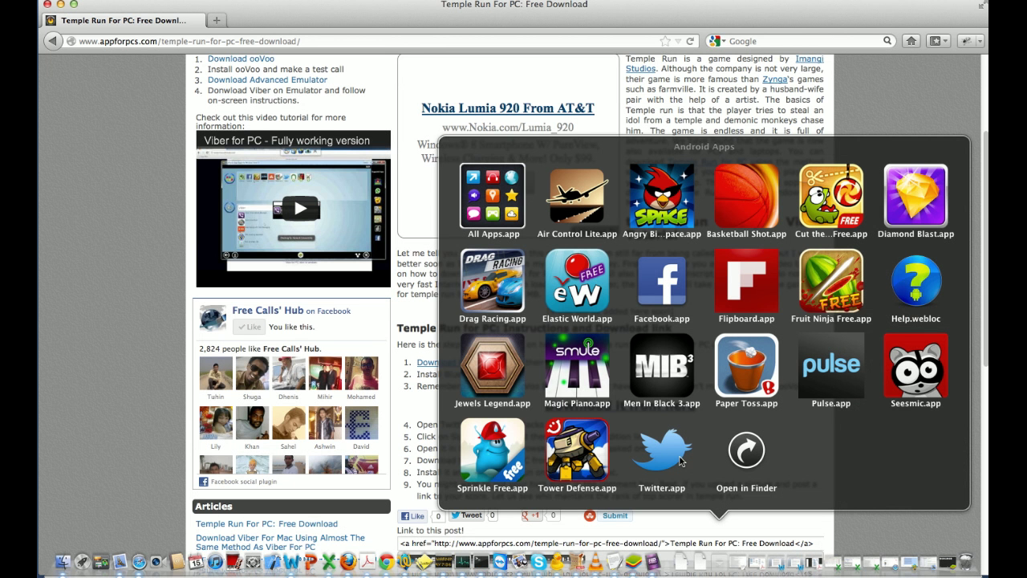
left_click(681, 460)
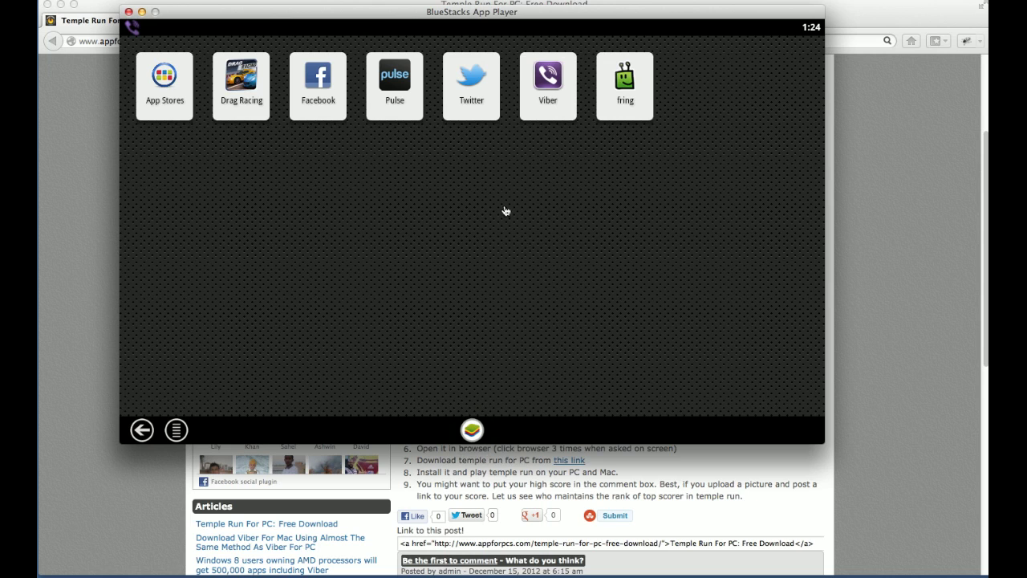
Start Twitter from the BlueStacks home screen, choose Sign Up, and follow the Terms of Service link.
left_click(177, 103)
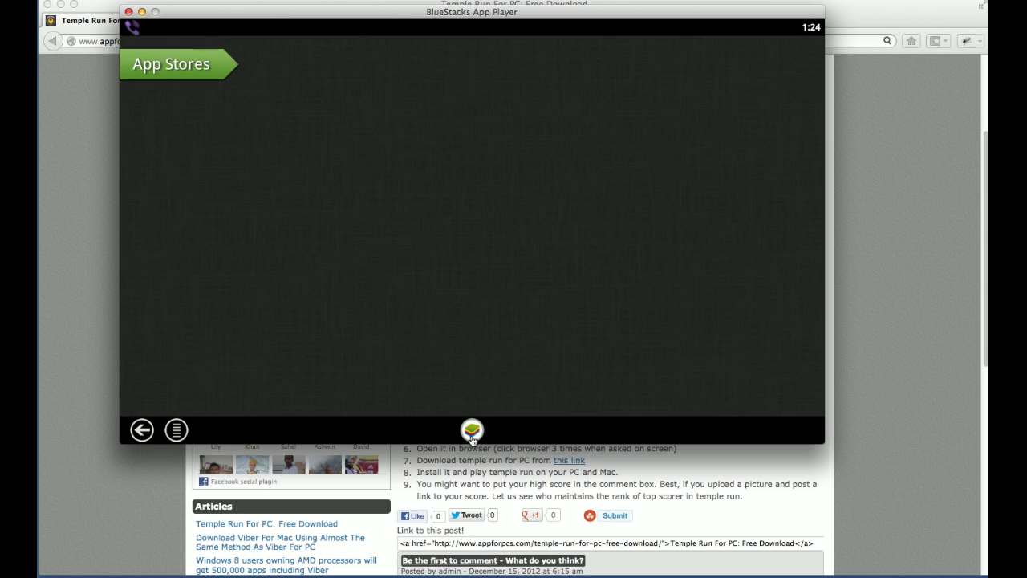
left_click(471, 432)
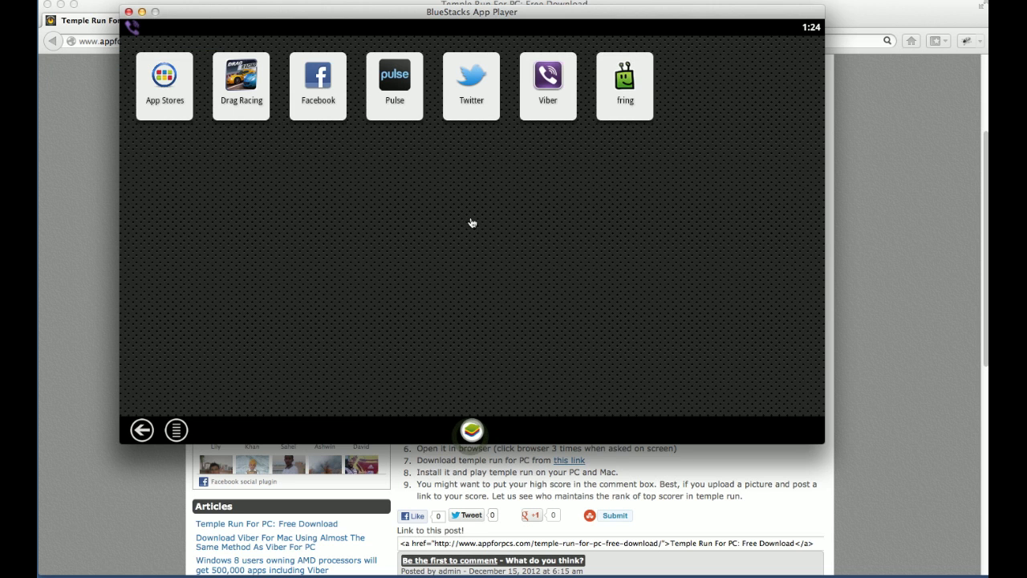
left_click(474, 99)
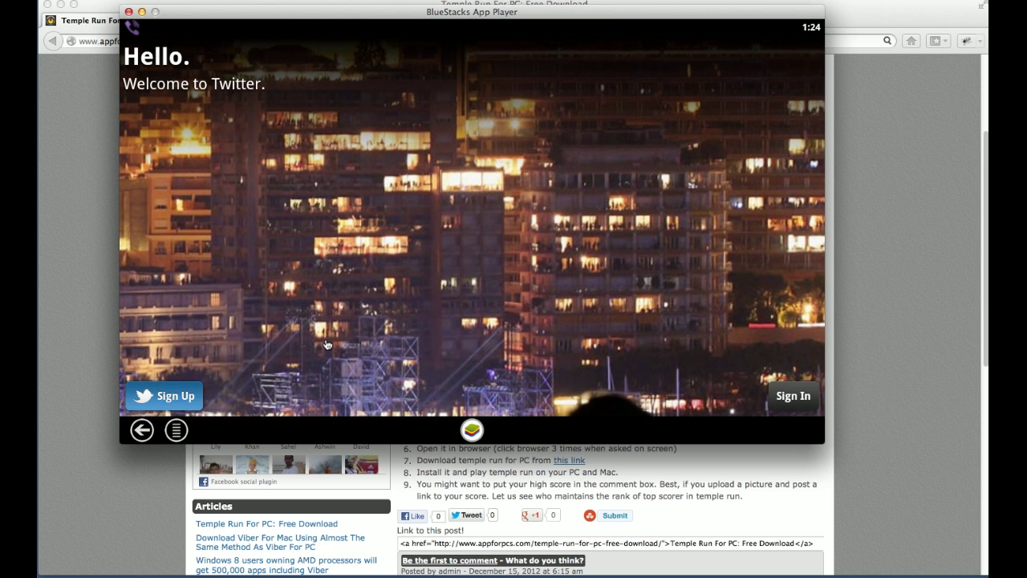
left_click(164, 395)
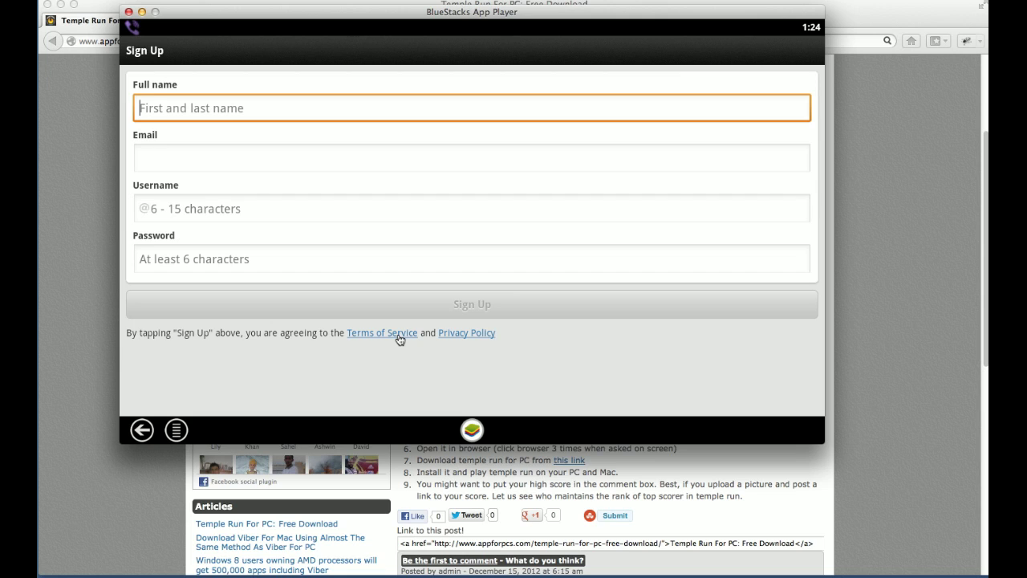
left_click(398, 337)
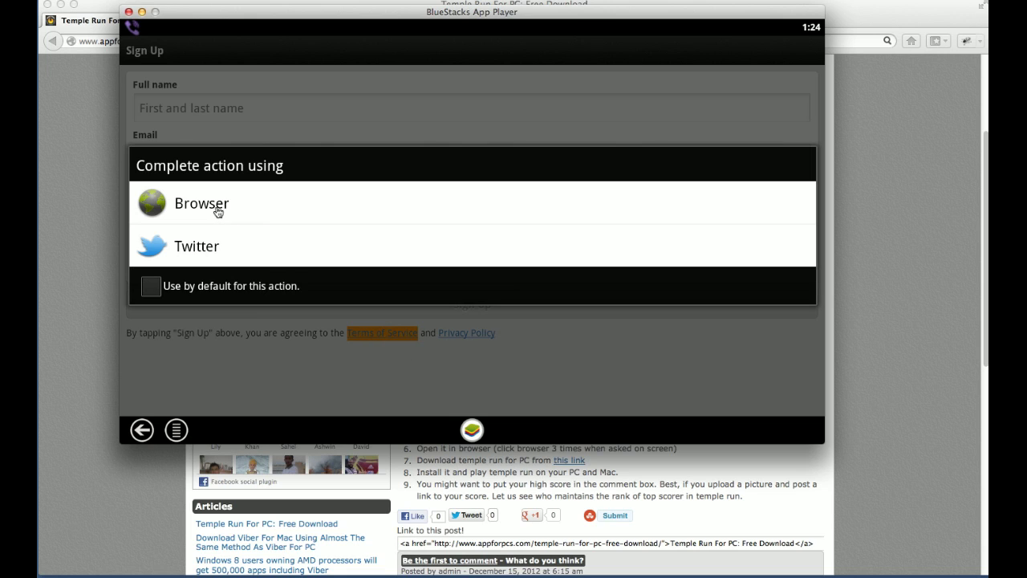
Pick Browser in the Complete action using chooser, including after the redirect, to load twitter.com/tos?lang=en.
left_click(217, 211)
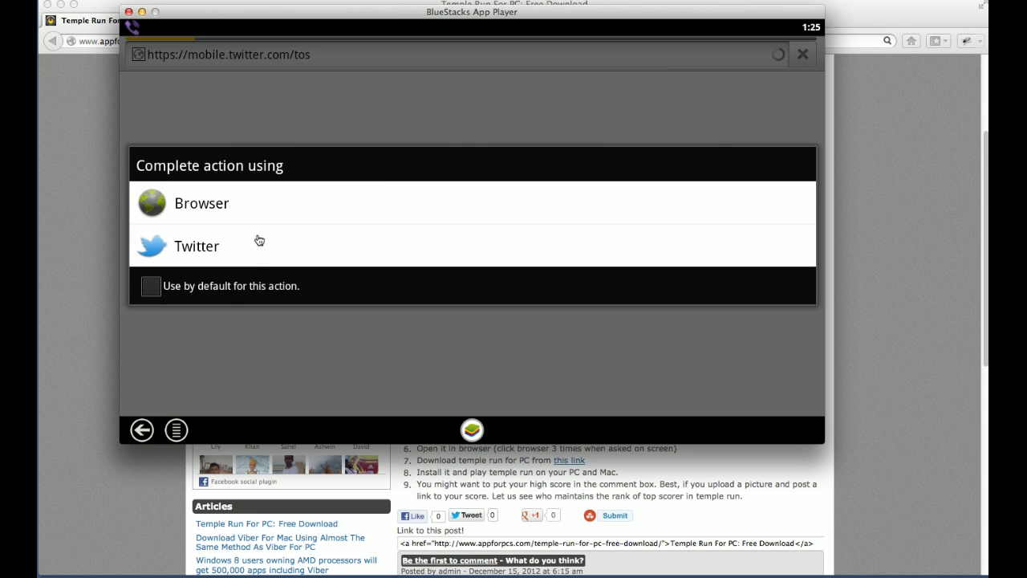
left_click(259, 241)
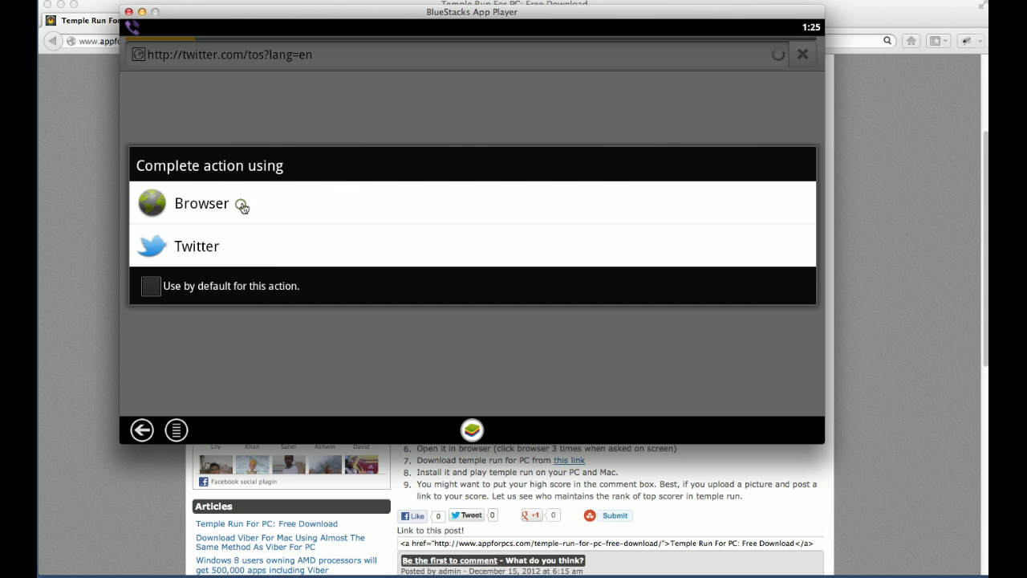
left_click(241, 203)
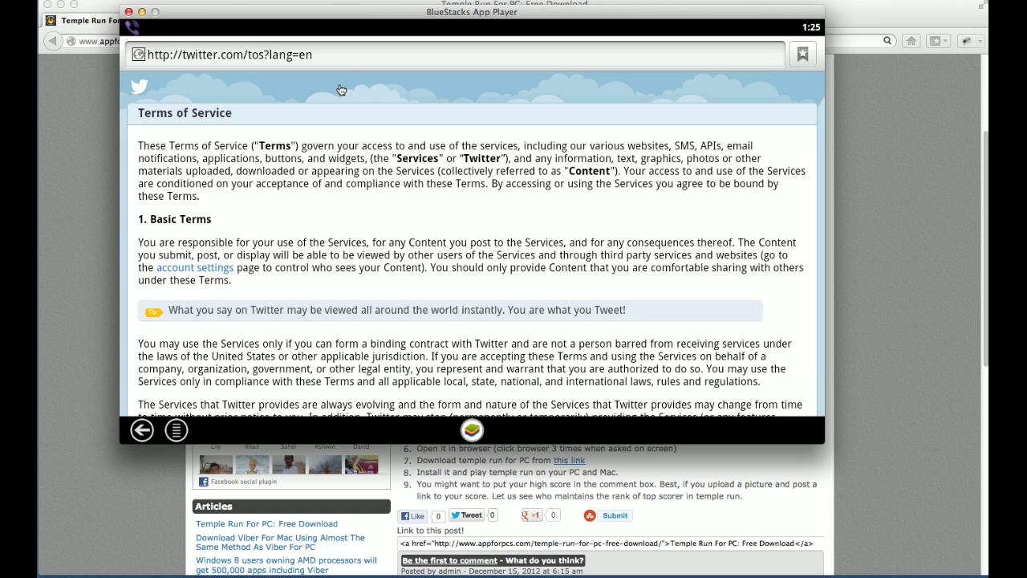
Replace the browser's web address with the search words 'temple run'.
left_click(340, 58)
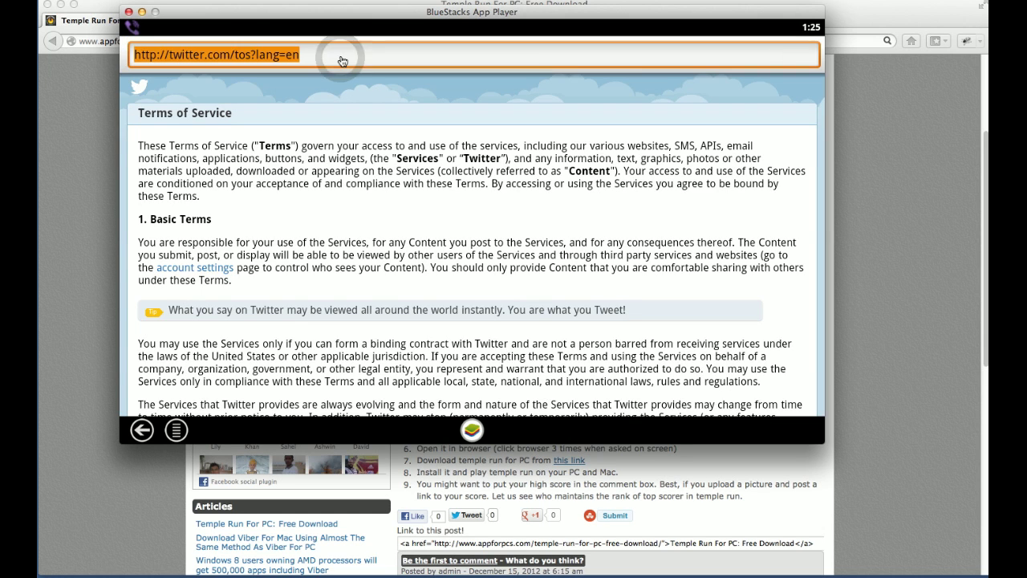
type("t")
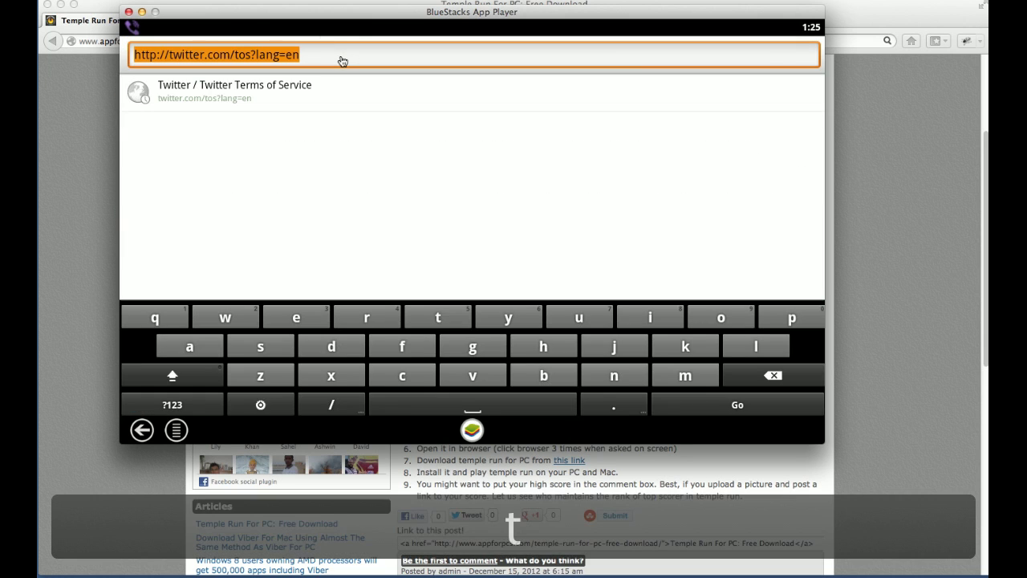
type("emple run")
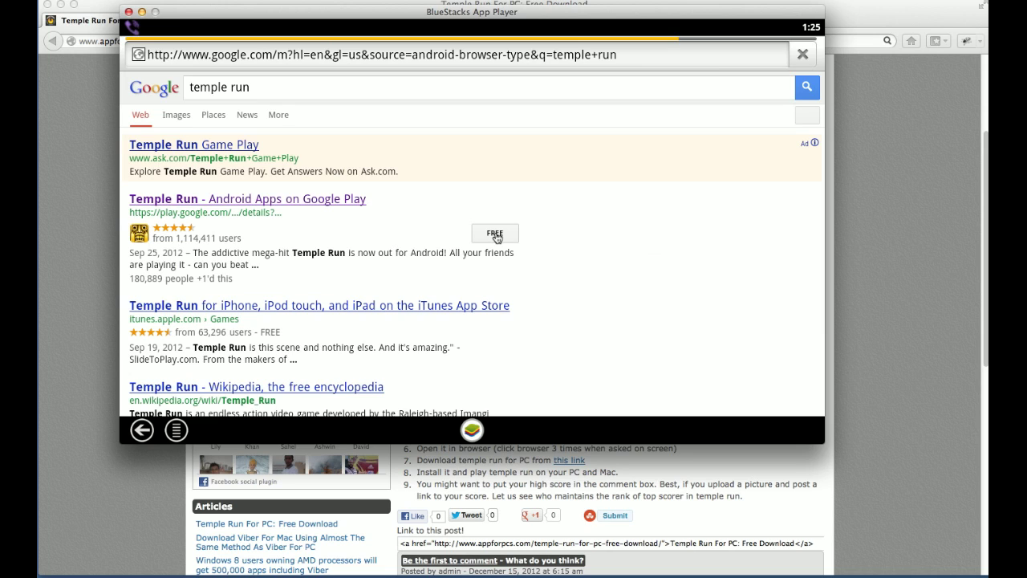
Get Temple Run FREE on Google Play and open the checkout's Choose device dropdown.
left_click(496, 238)
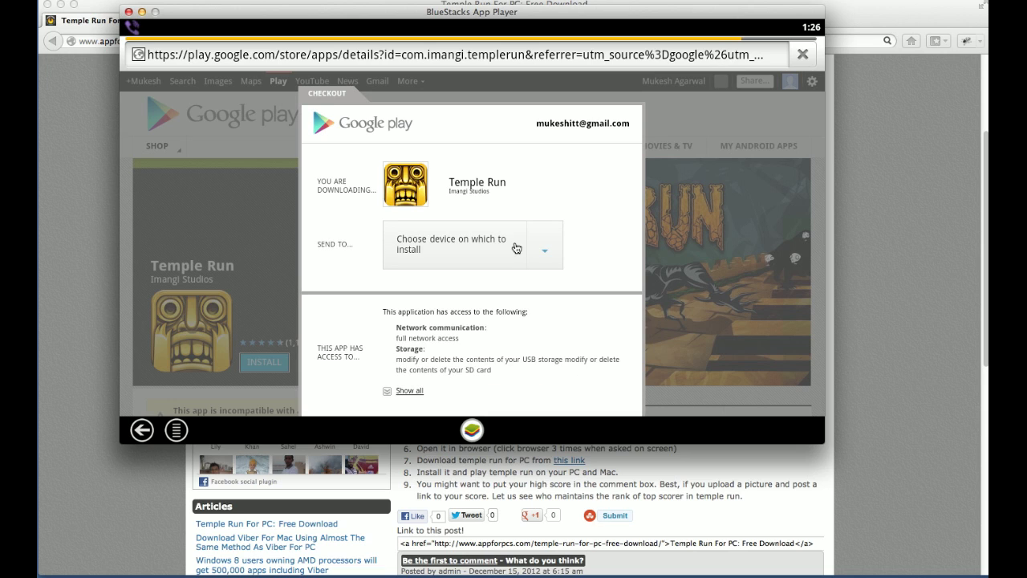
left_click(542, 251)
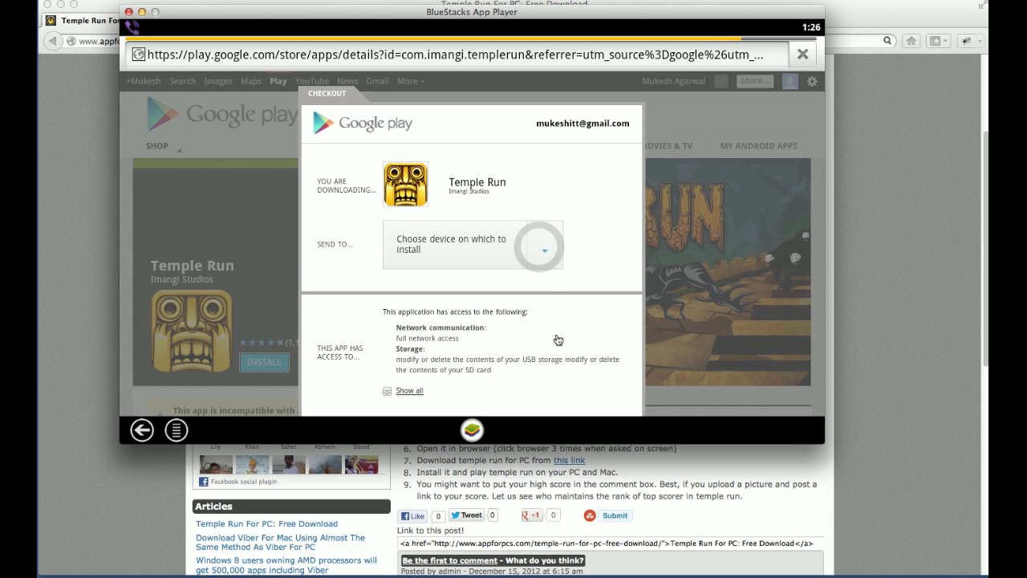